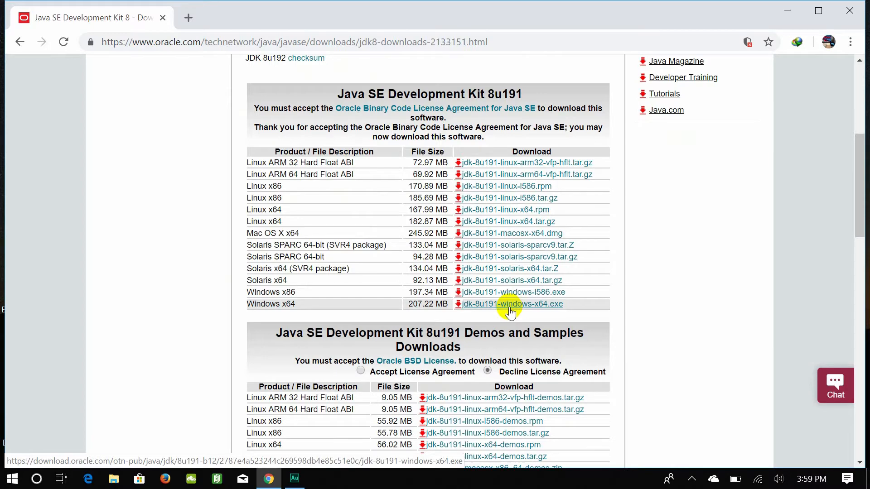
Download jdk-8u191-windows-x64.exe for Windows x64 and launch the JDK installer from the Downloads folder.
click(509, 308)
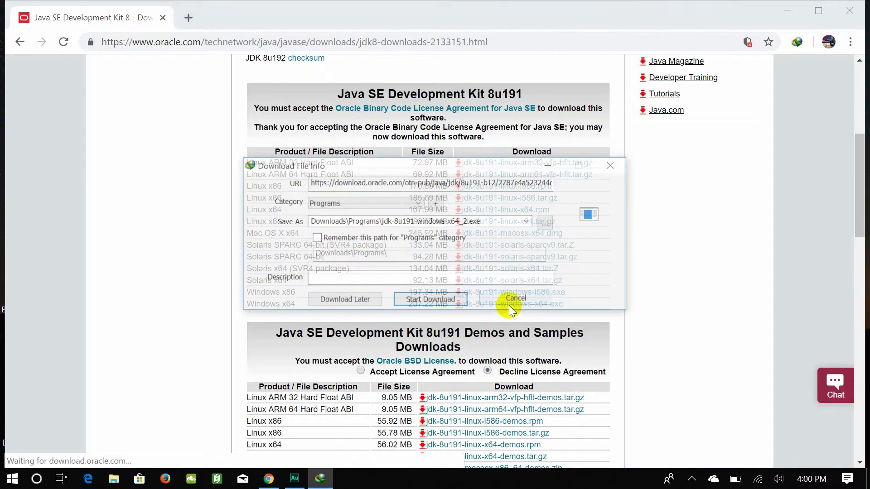
click(442, 303)
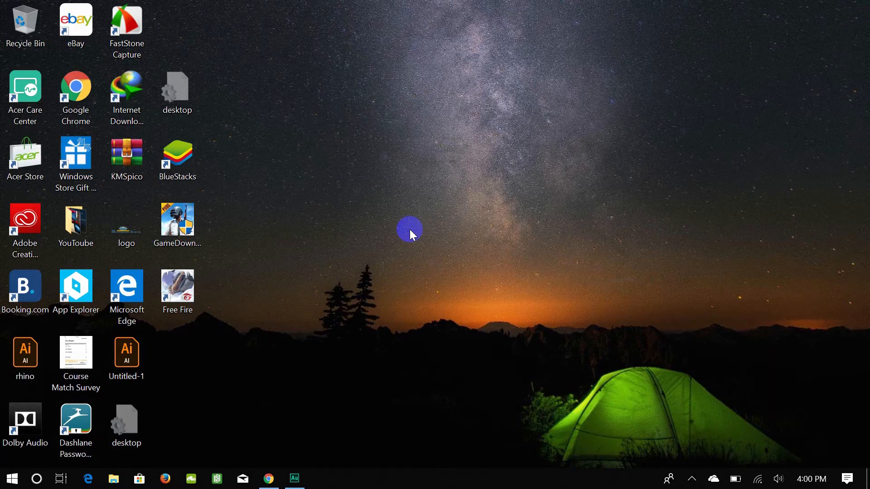
click(114, 480)
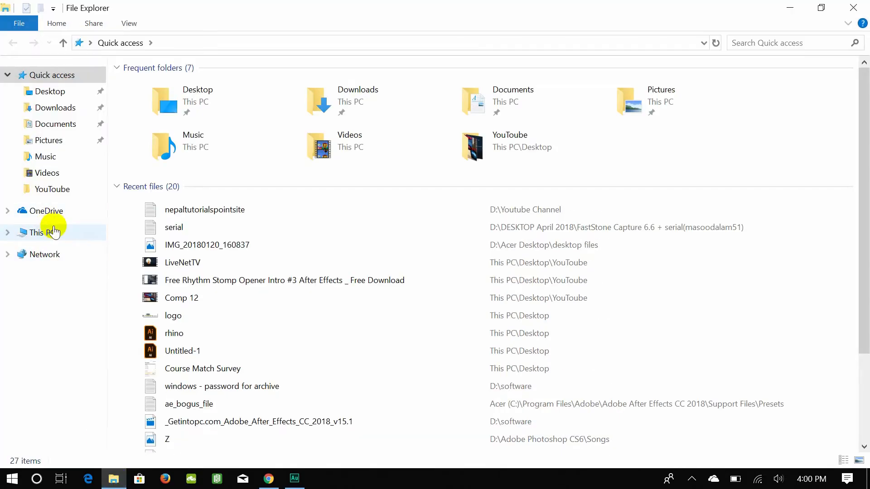
click(63, 112)
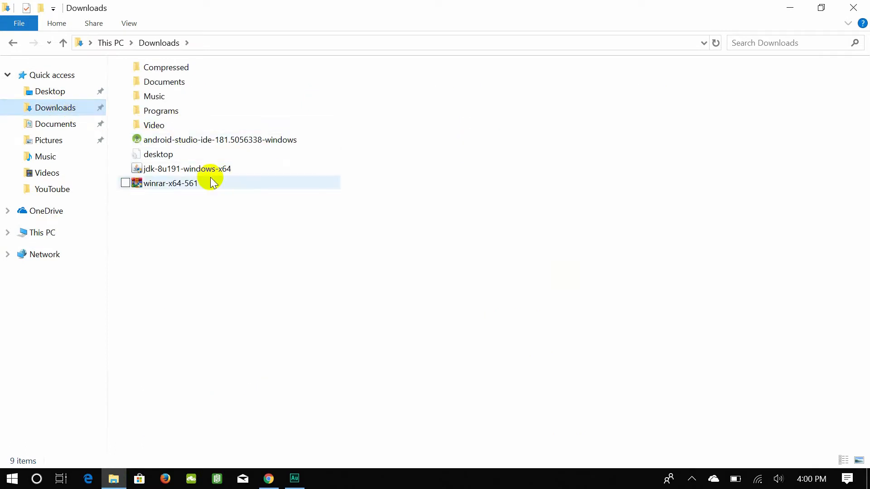
click(199, 171)
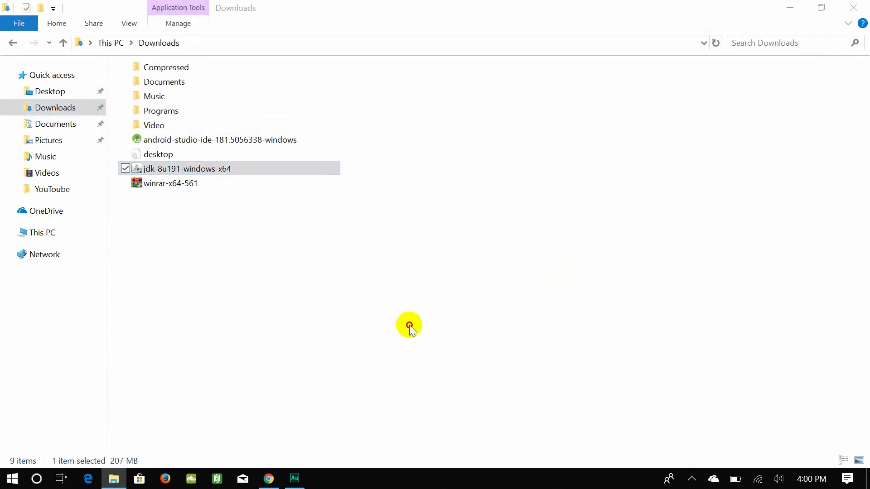
click(798, 9)
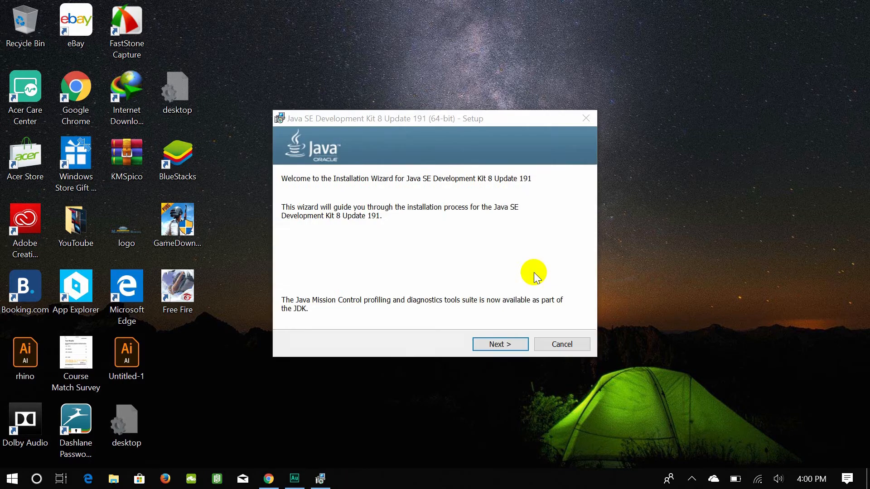
Proceed through the JDK 8 Update 191 setup with its default options and acknowledge the license terms change notice.
click(512, 344)
click(512, 345)
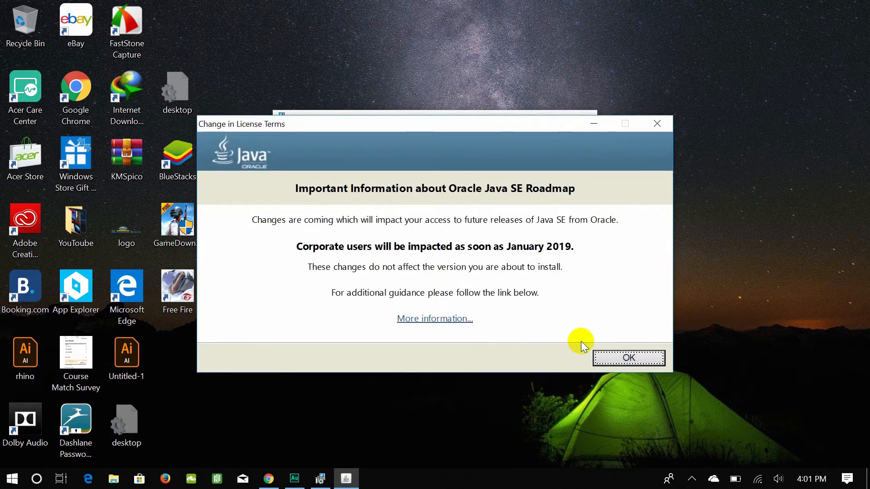
click(612, 362)
click(613, 358)
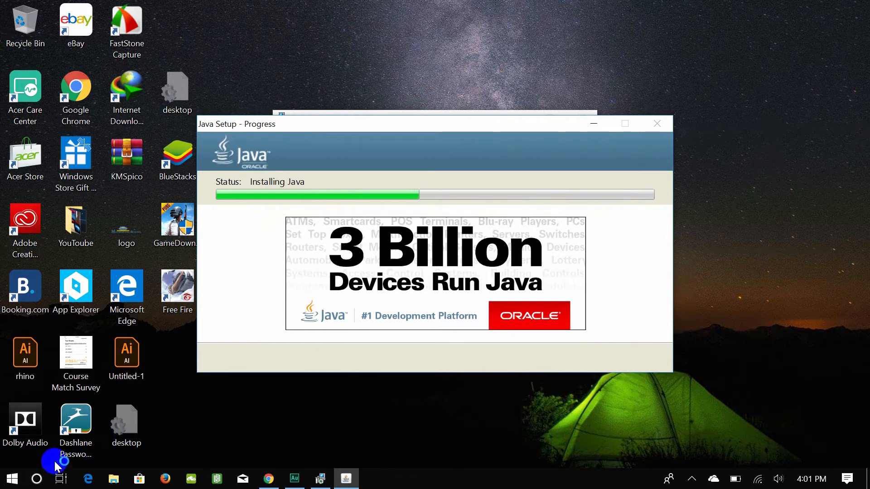
Open a Command Prompt through the Run command cmd and move the Java Setup progress window aside.
key(super+r)
text(cmd)
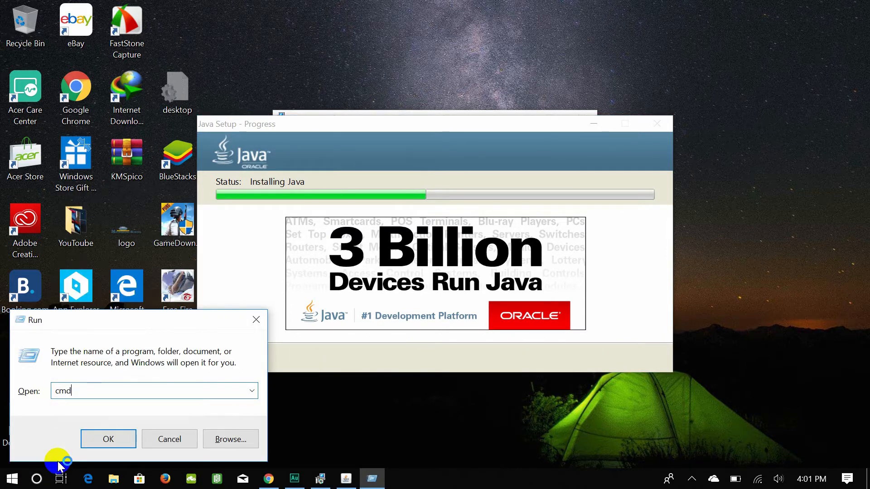
key(Return)
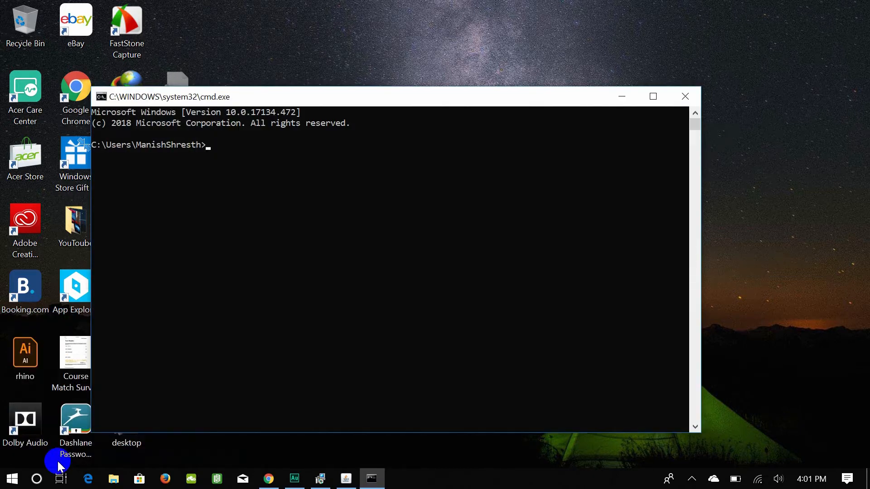
click(343, 484)
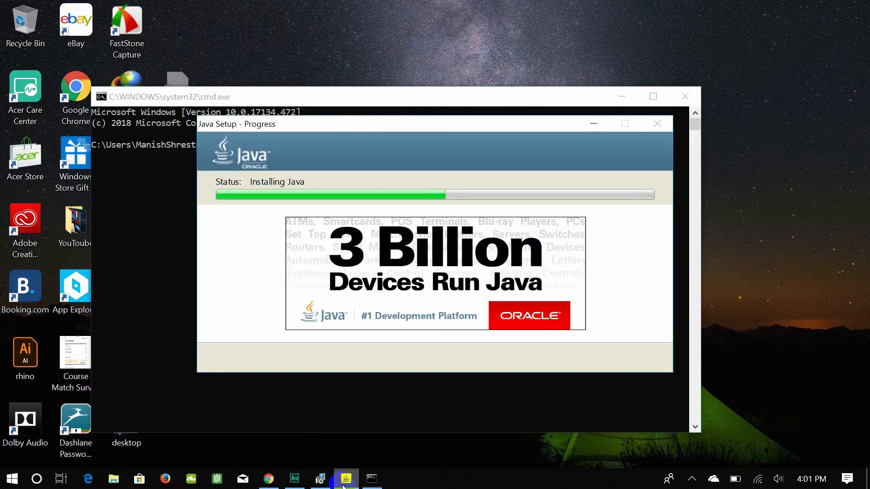
drag(339, 126, 524, 18)
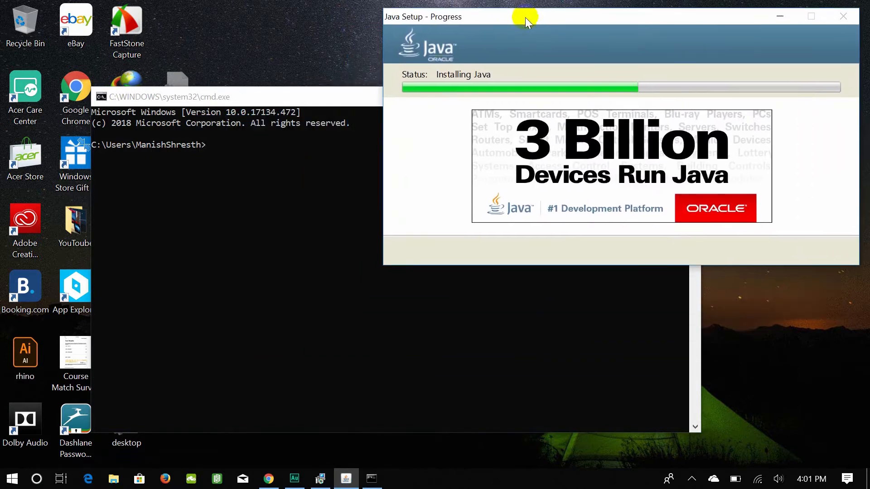
Run java -version in the Command Prompt to check for Java while the installation is in progress.
click(251, 145)
click(251, 145)
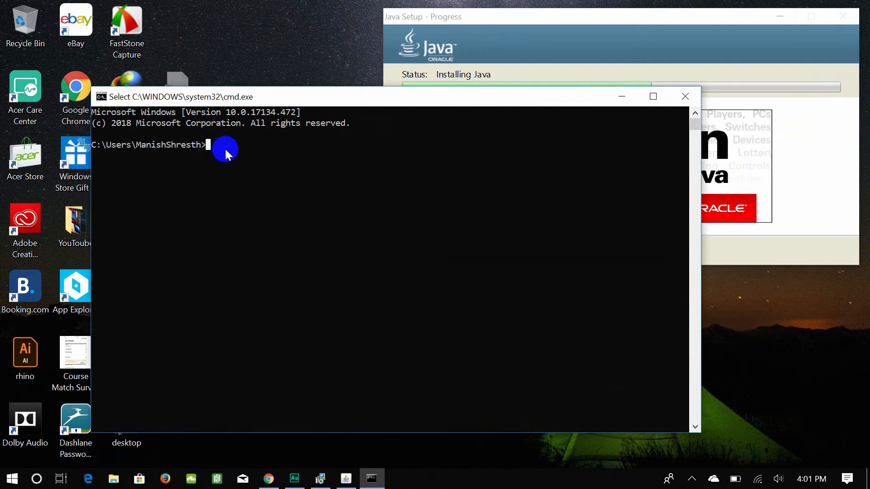
text(ja)
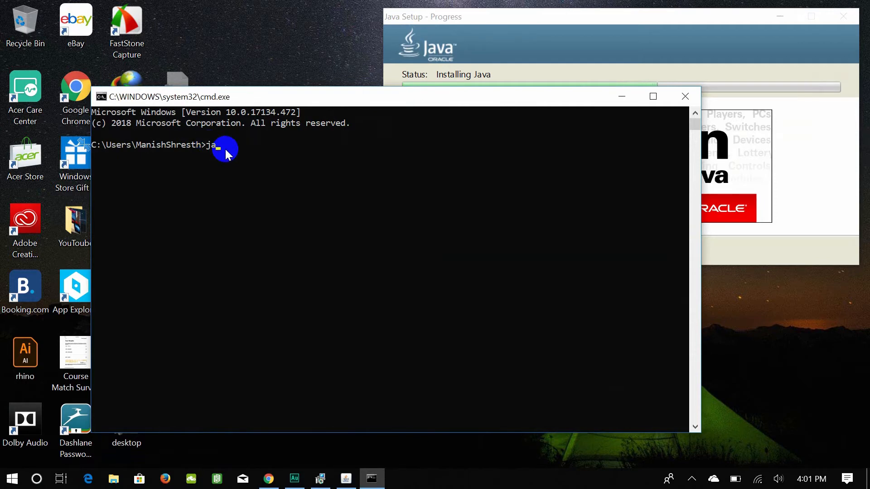
text(va -version)
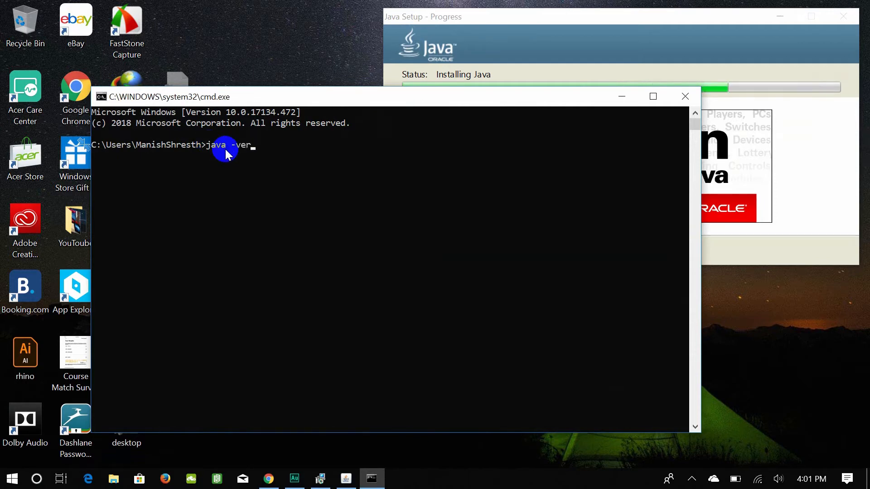
key(Return)
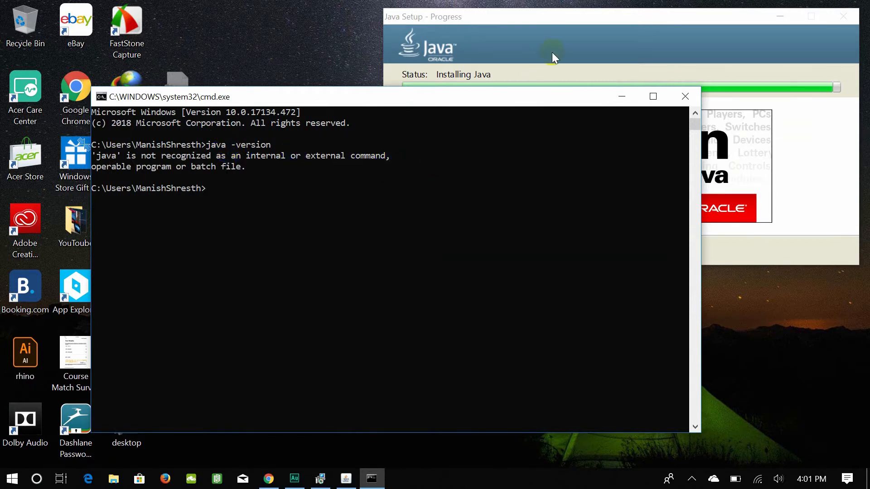
Bring the Java SE Development Kit setup wizard to the front and close it once installation is complete.
click(559, 39)
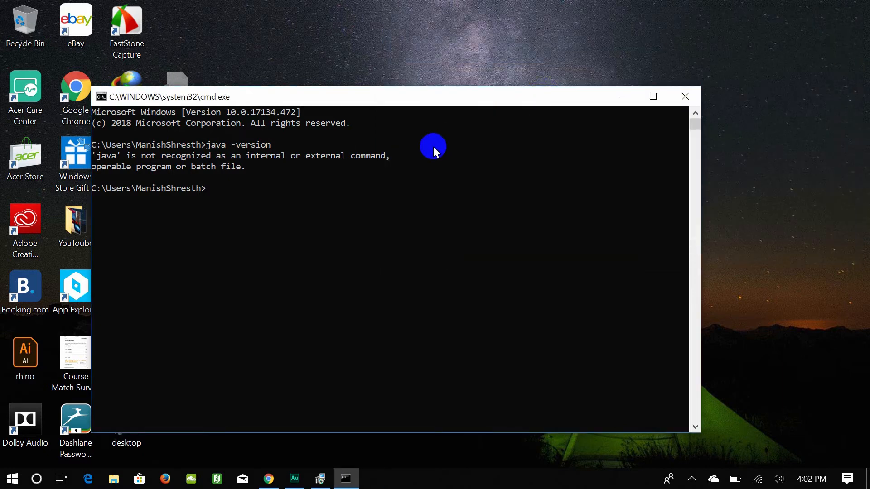
click(320, 478)
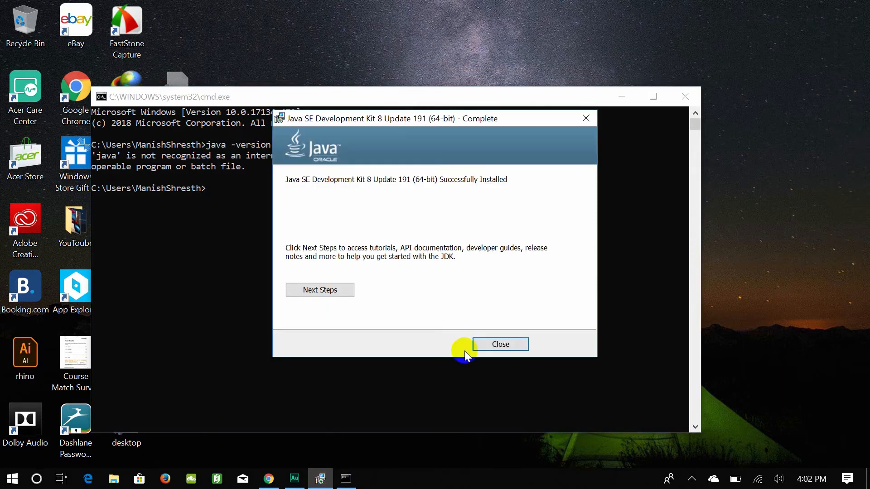
click(500, 344)
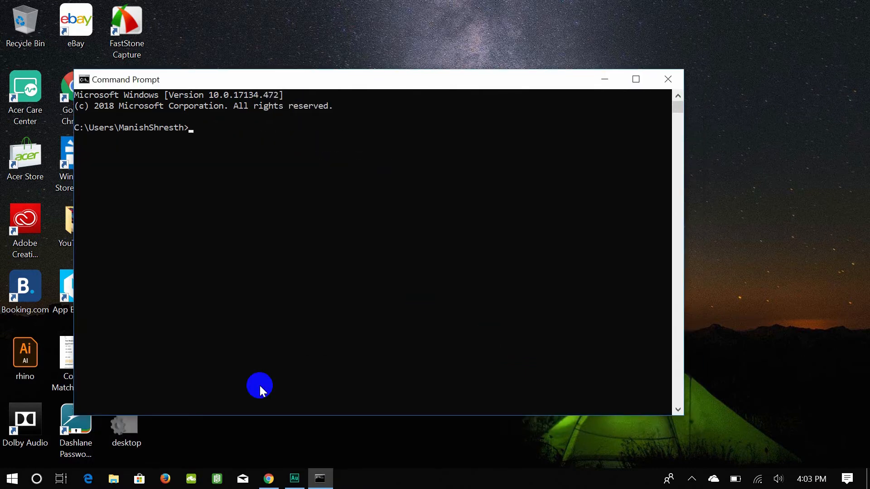
Check the Java runtime and compiler by running java -version and javac, then minimize the Command Prompt.
text(java -version)
key(Return)
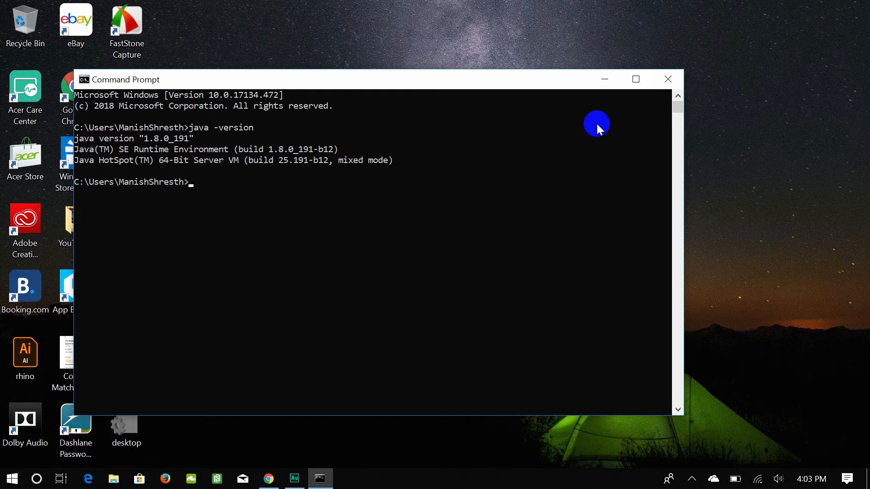
text(javac)
key(Return)
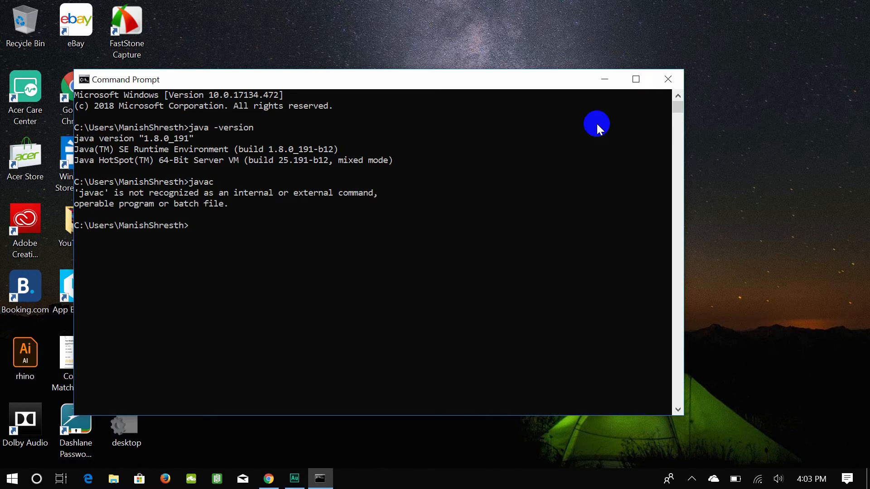
click(603, 88)
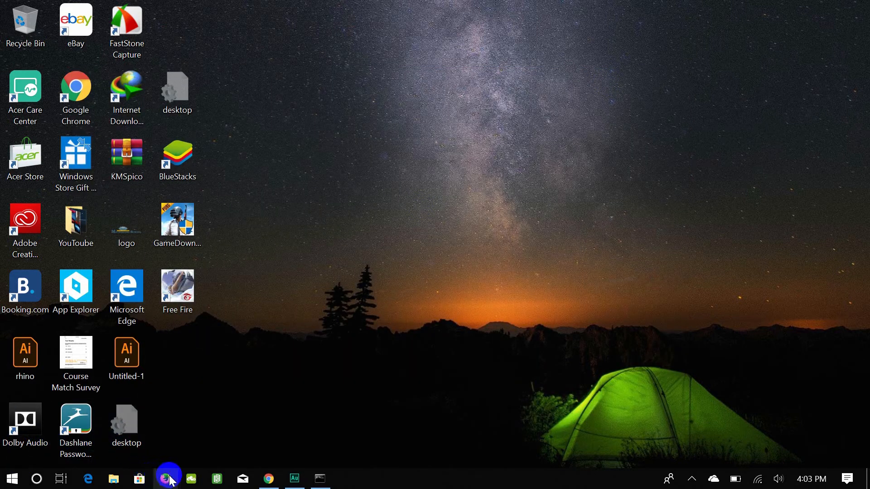
Open the JDK's bin folder at C:\Program Files\Java\jdk1.8.0_191\bin in File Explorer.
key(super+e)
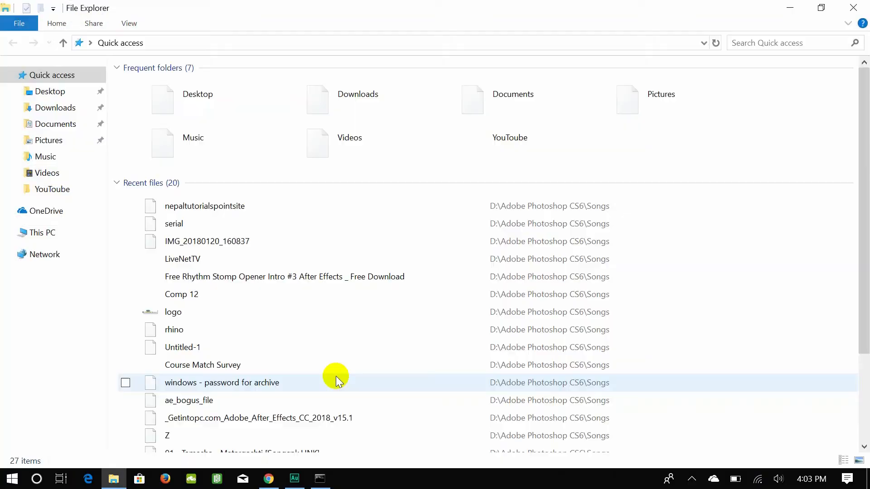
click(49, 239)
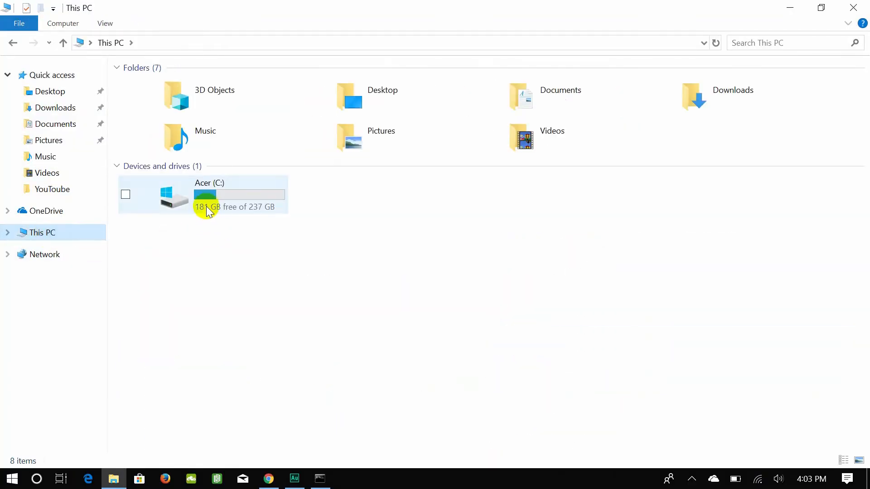
double_click(222, 195)
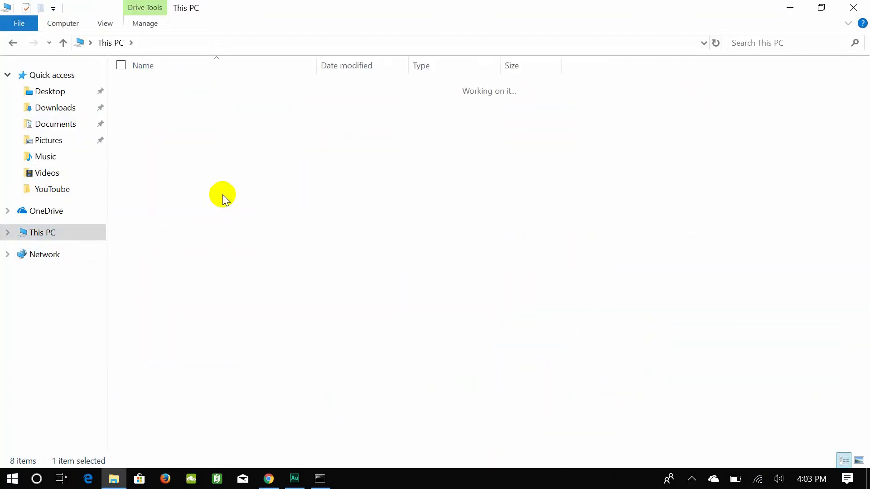
double_click(205, 232)
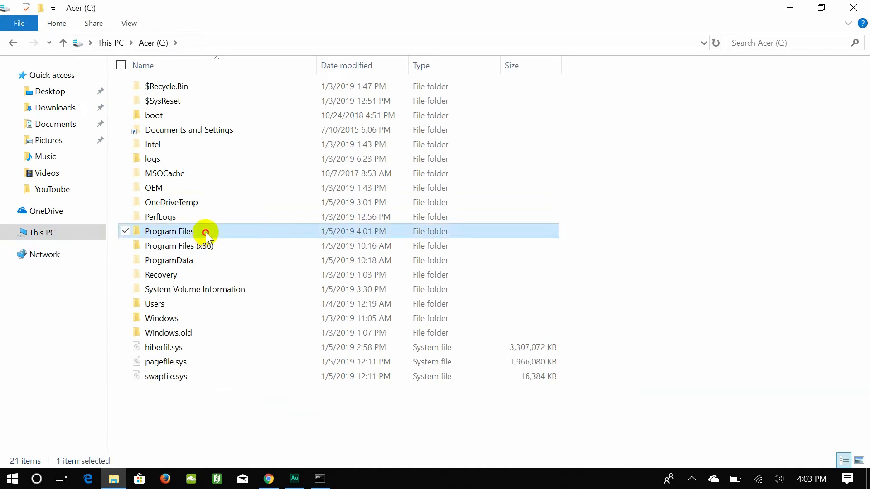
double_click(198, 247)
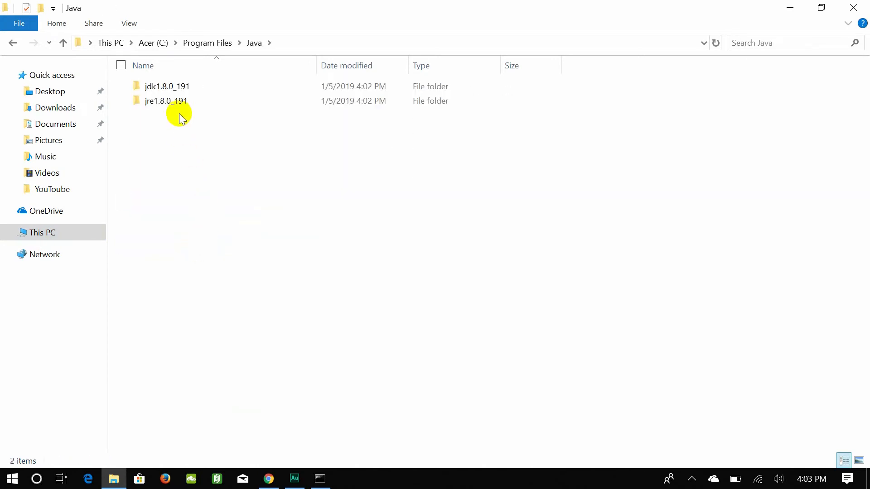
double_click(169, 88)
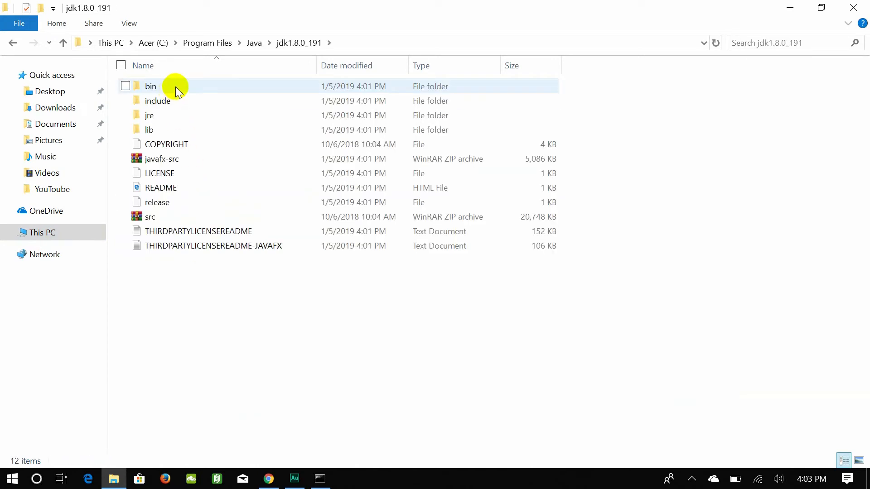
double_click(175, 86)
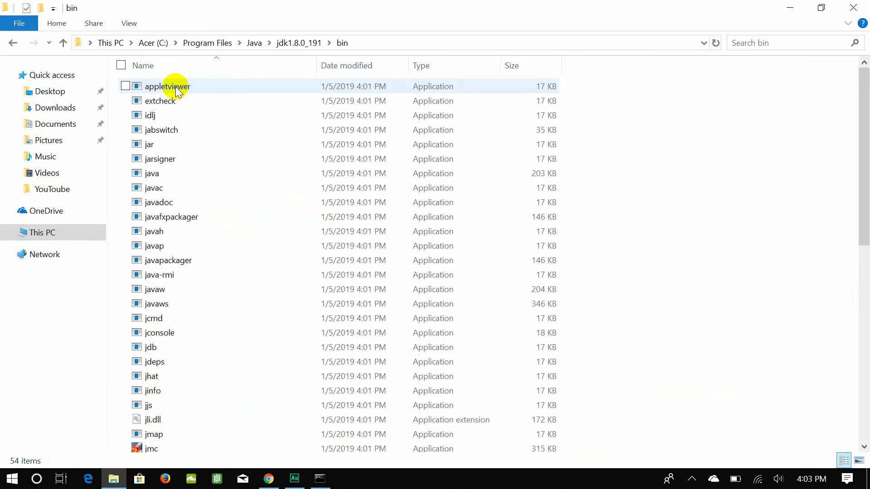
Copy the full folder path C:\Program Files\Java\jdk1.8.0_191\bin.
click(375, 43)
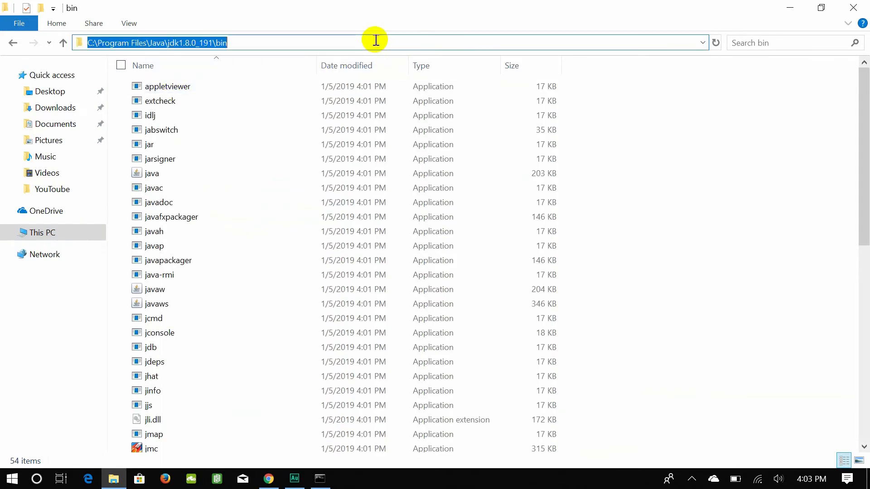
right_click(212, 41)
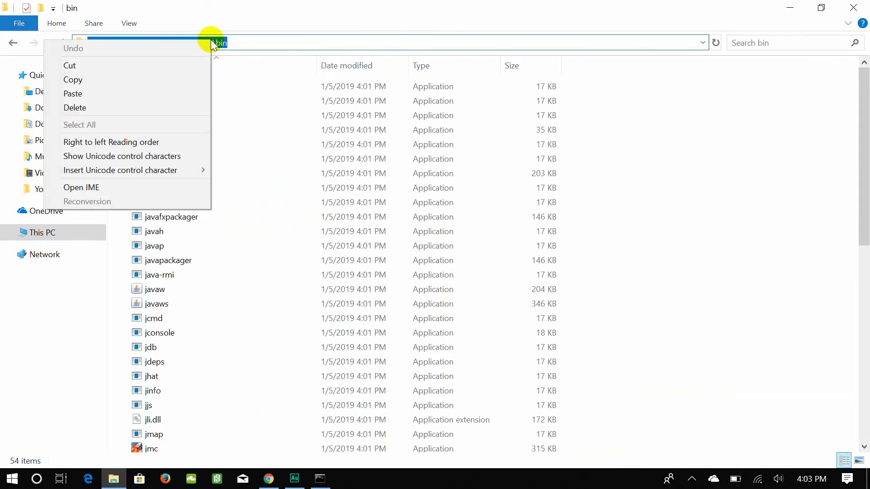
click(174, 82)
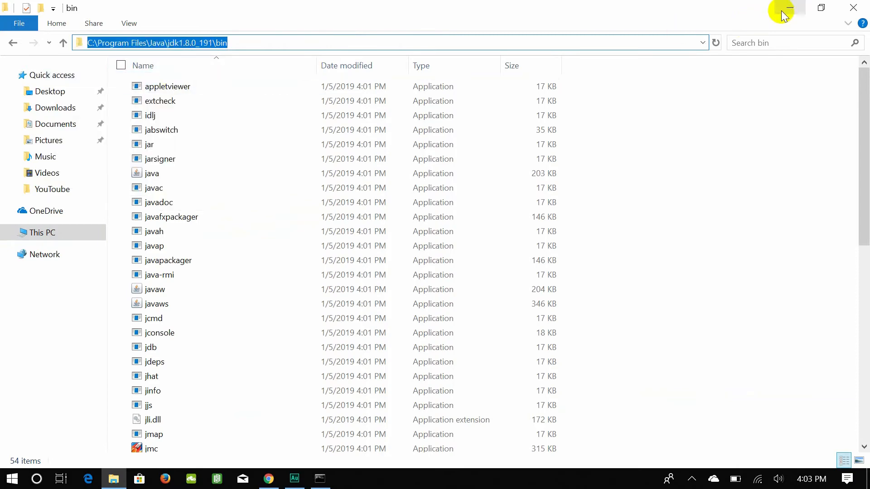
Snap the bin folder window to half of the screen and open the system properties of This PC.
drag(522, 7, 868, 35)
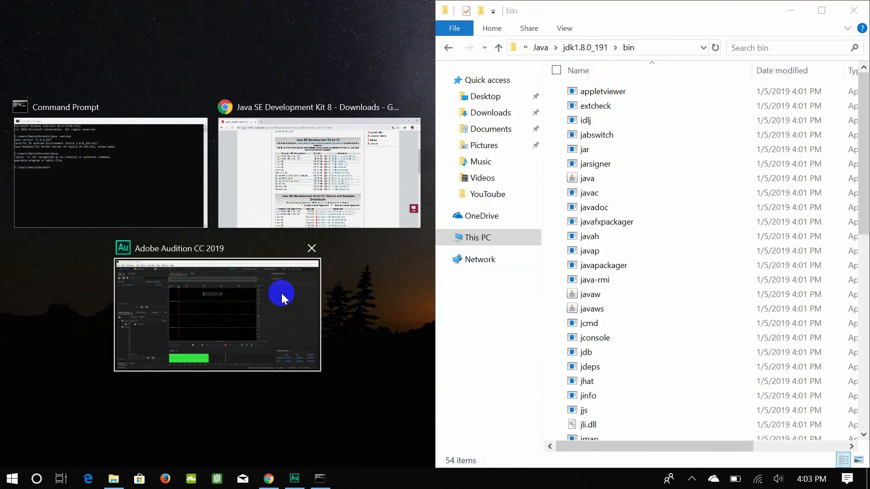
click(263, 66)
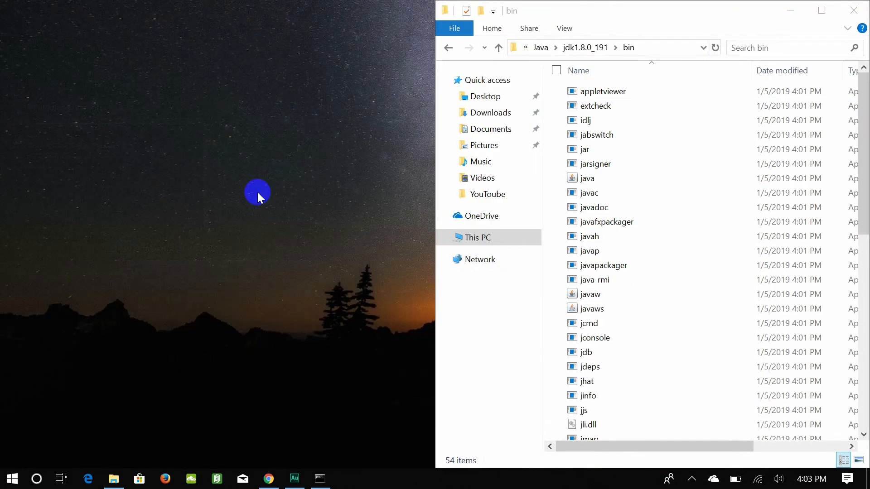
right_click(469, 240)
click(409, 417)
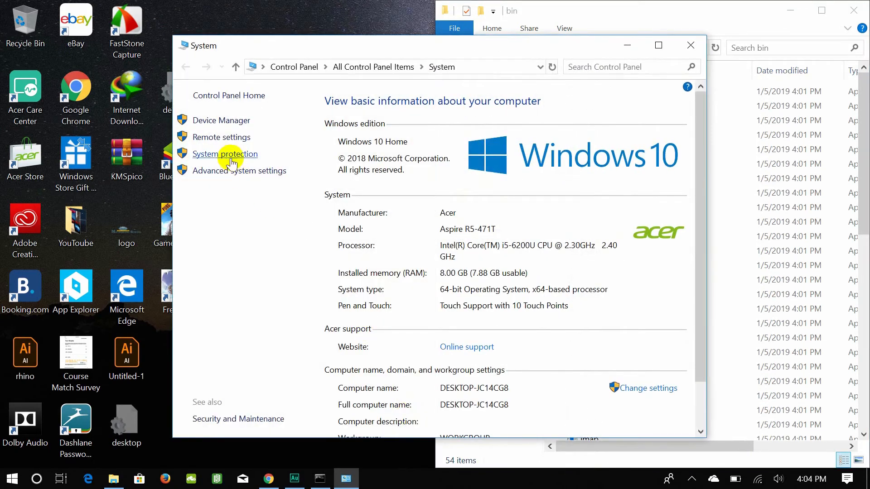
Open the system variable Path for editing in the advanced system properties' environment variables.
click(231, 155)
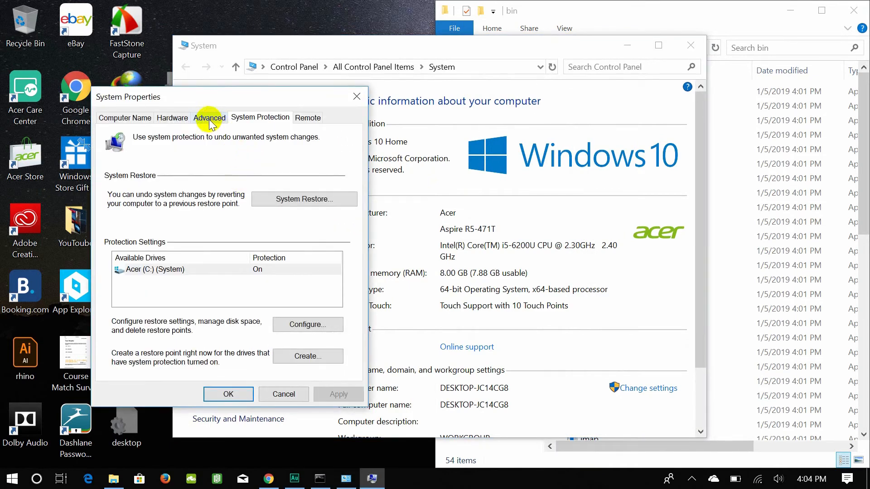
click(210, 119)
click(312, 357)
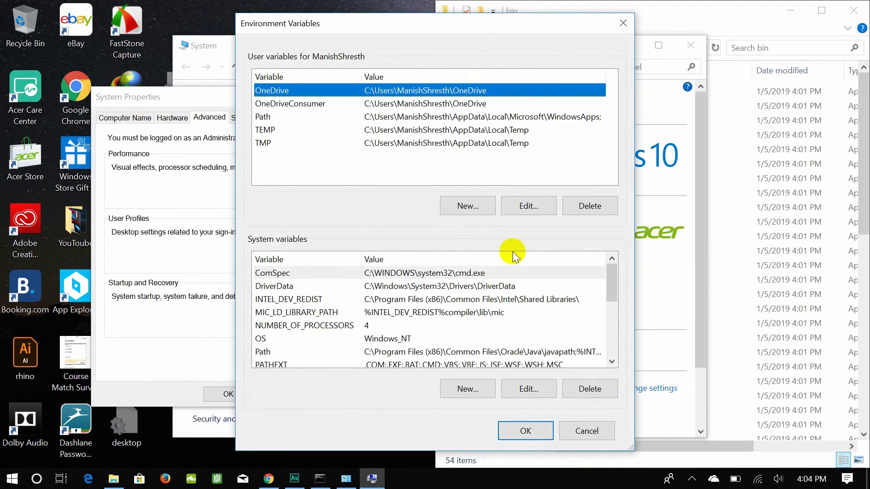
click(413, 352)
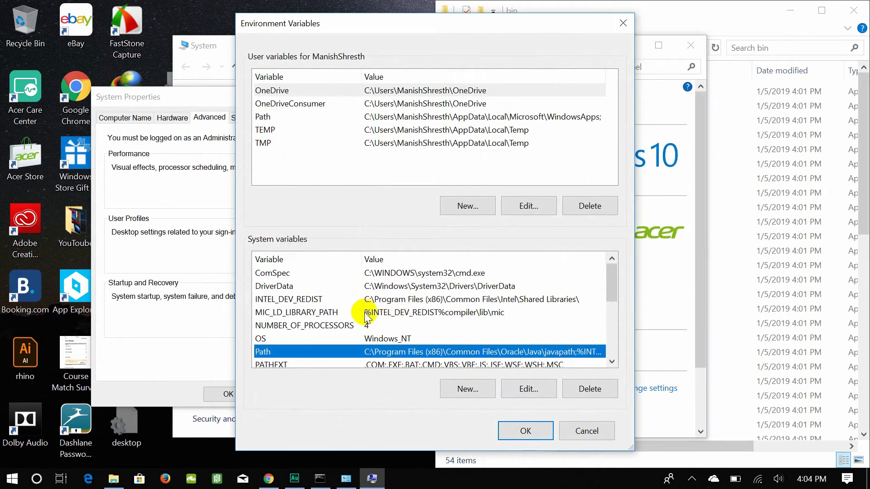
click(537, 388)
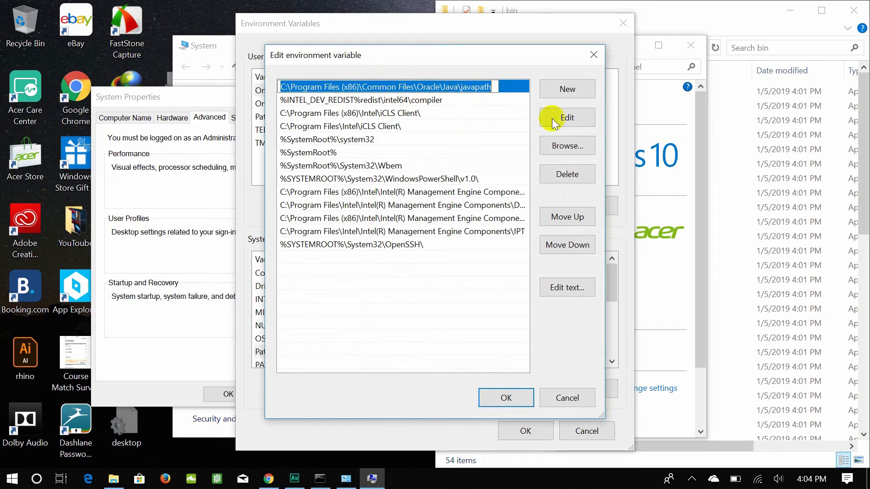
Delete the Oracle javapath entry from Path and add C:\Program Files\Java\jdk1.8.0_191\bin as a new entry.
click(567, 177)
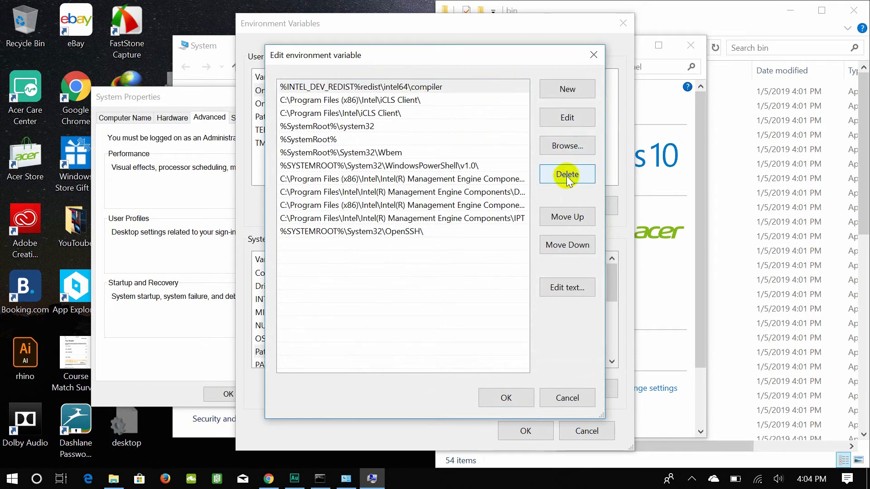
click(566, 89)
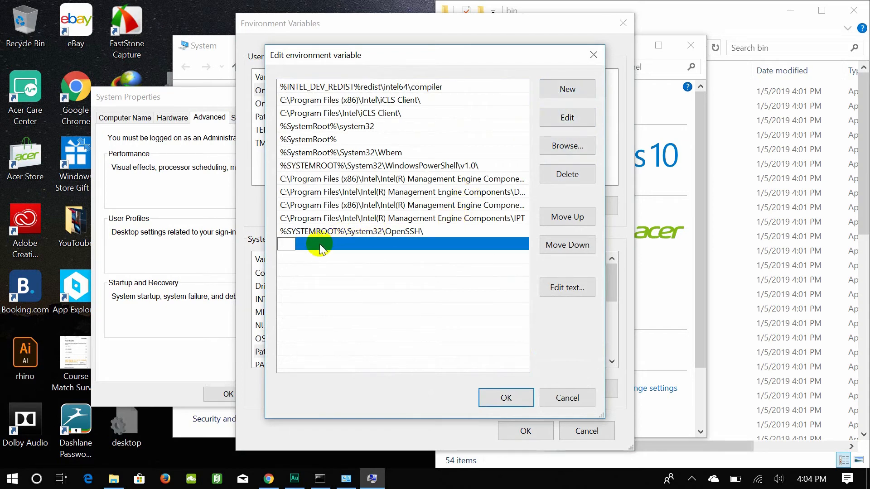
text(C:\Program Files\Java\jdk1.8.0_191\bin)
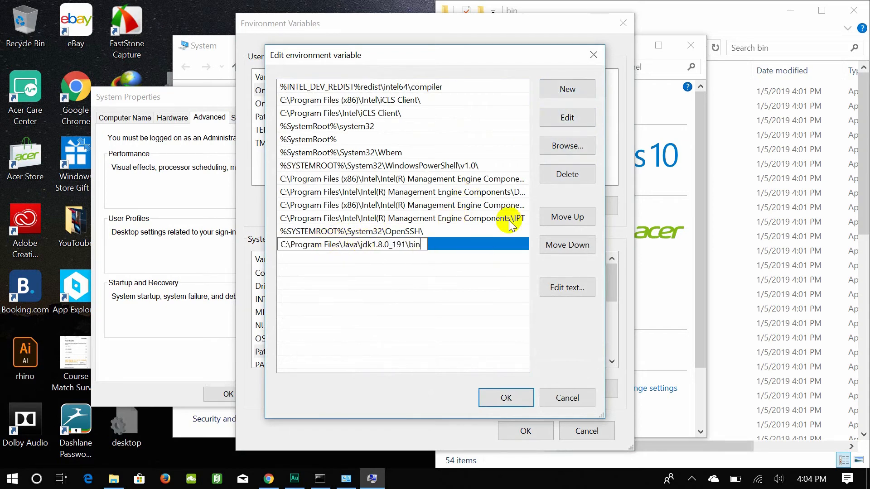
click(477, 279)
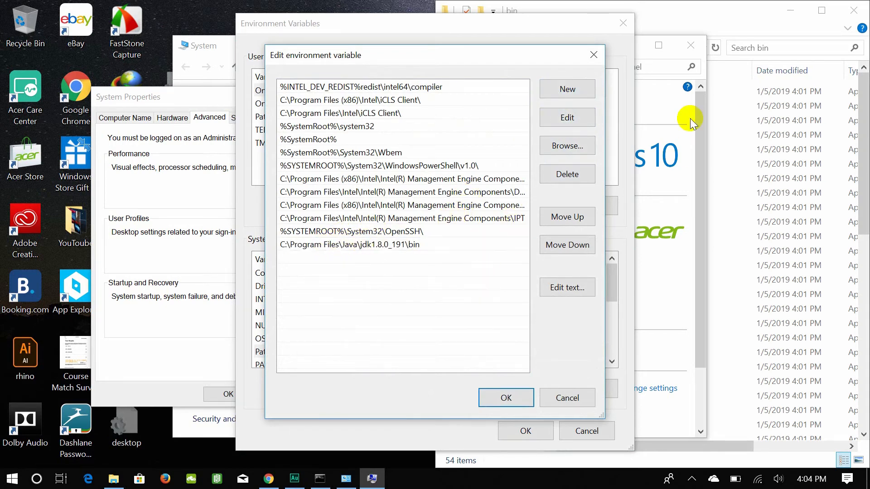
Open the jre1.8.0_191 bin folder in File Explorer and copy its full path C:\Program Files\Java\jre1.8.0_191\bin.
click(687, 24)
click(542, 48)
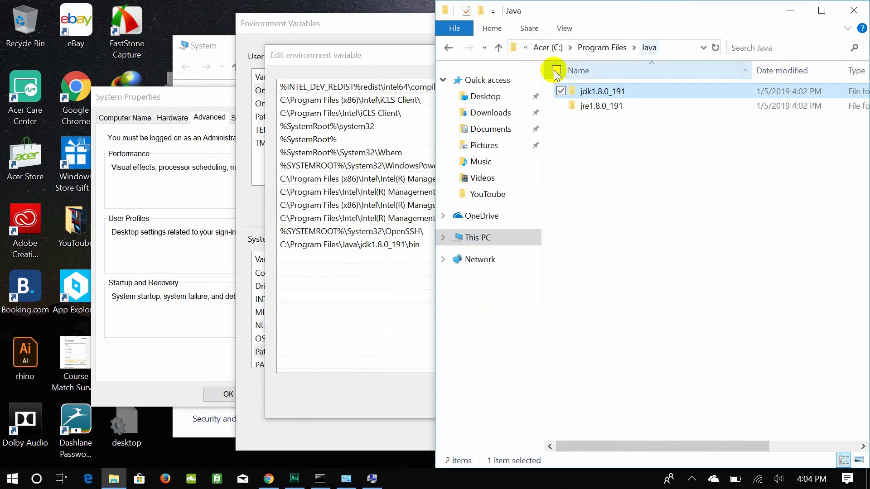
double_click(614, 107)
click(608, 92)
double_click(609, 92)
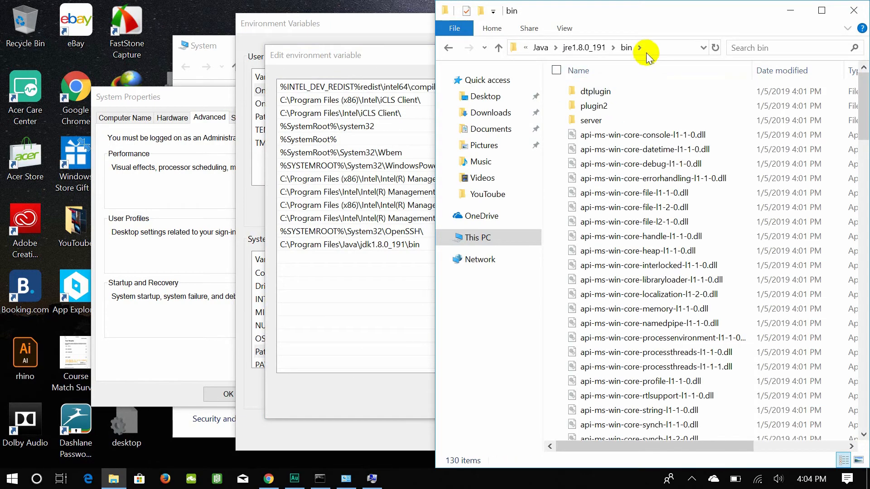
click(658, 48)
key(ctrl+c)
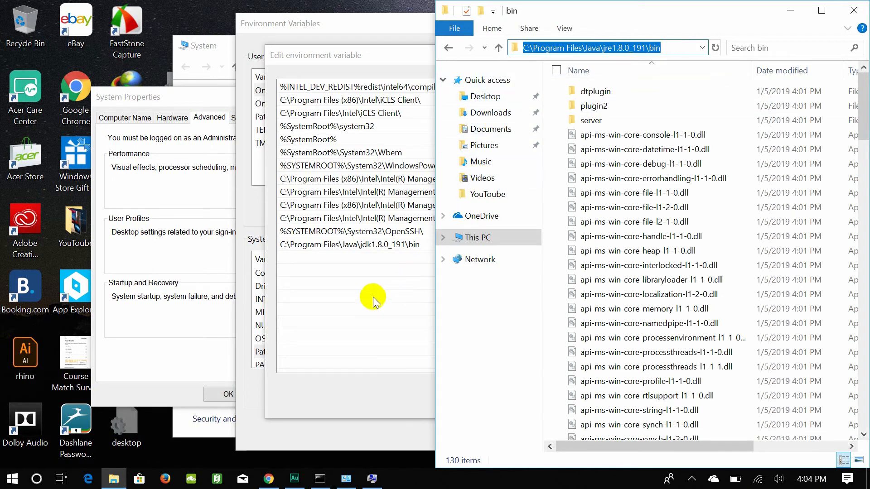
Add C:\Program Files\Java\jre1.8.0_191\bin as another entry to the system Path variable and confirm the edit.
click(398, 293)
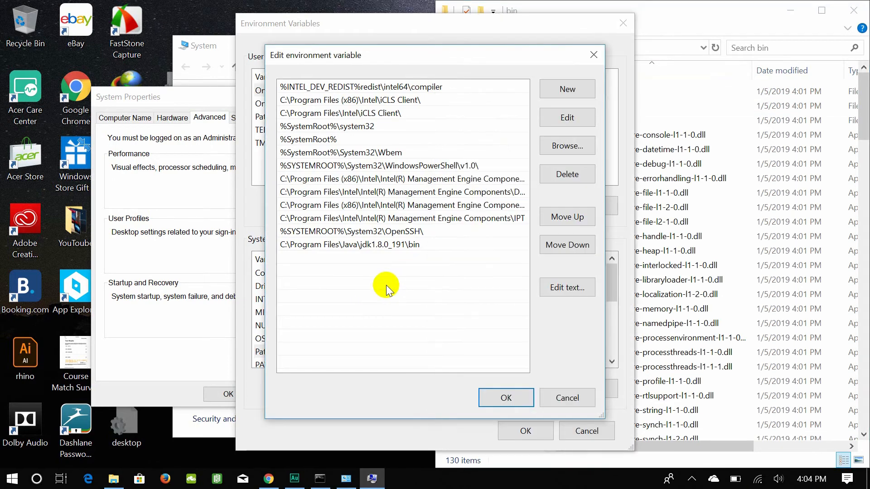
click(582, 90)
key(ctrl+v)
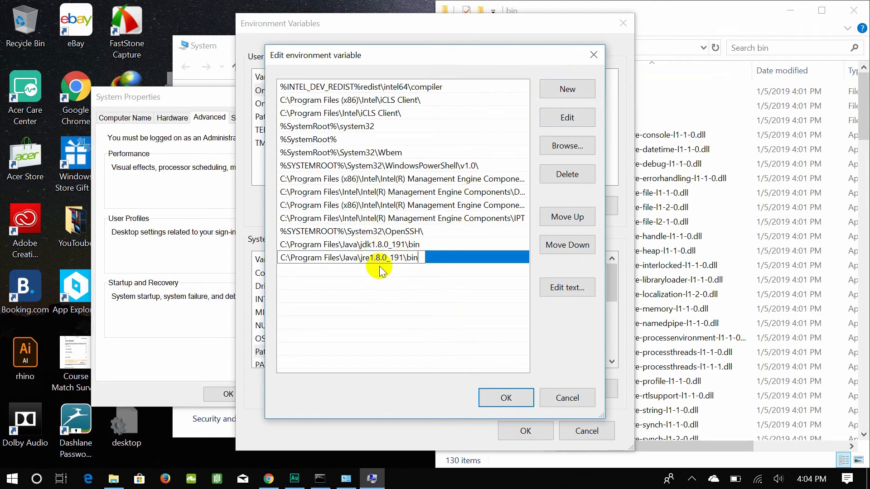
click(502, 395)
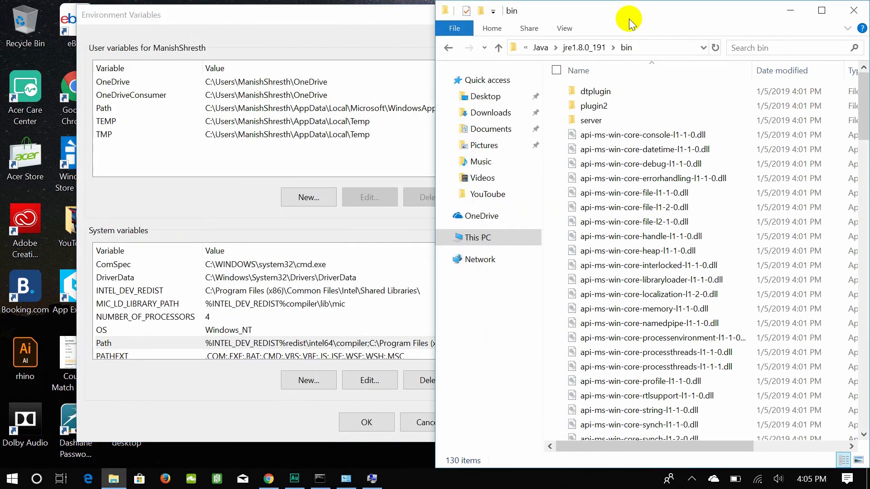
Open the jdk1.8.0_191 folder in File Explorer and copy its full path C:\Program Files\Java\jdk1.8.0_191.
click(546, 48)
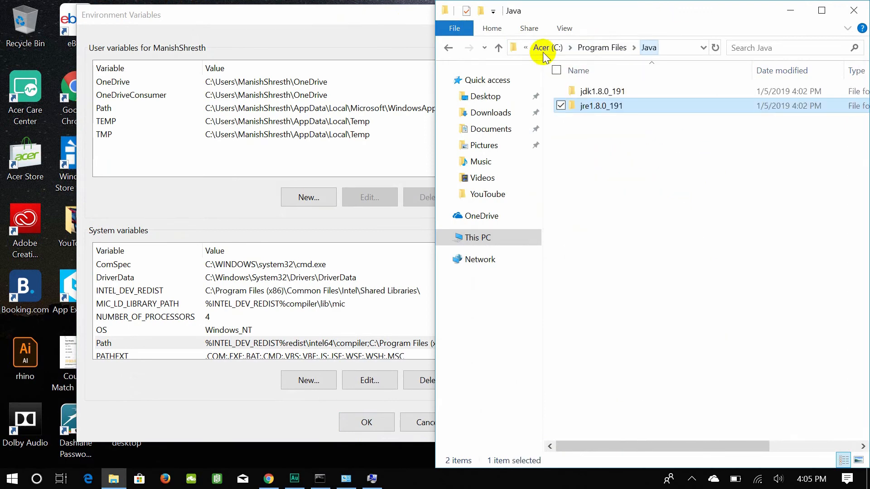
click(617, 94)
double_click(618, 93)
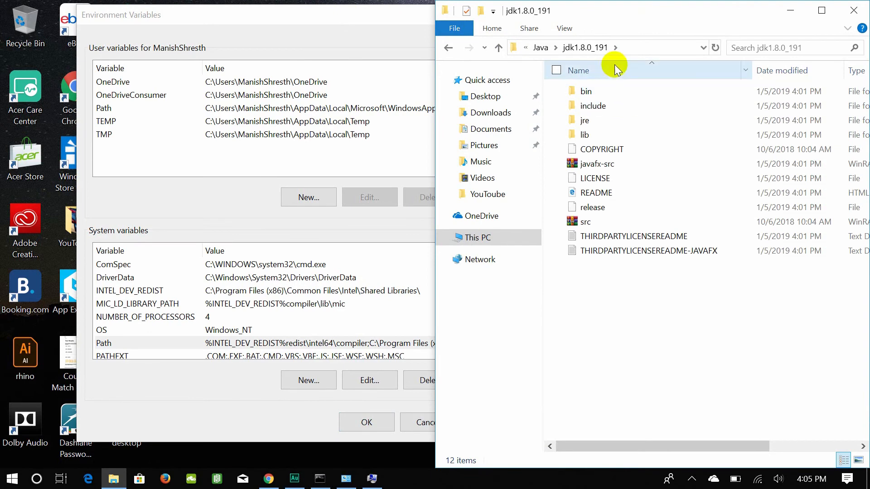
click(664, 48)
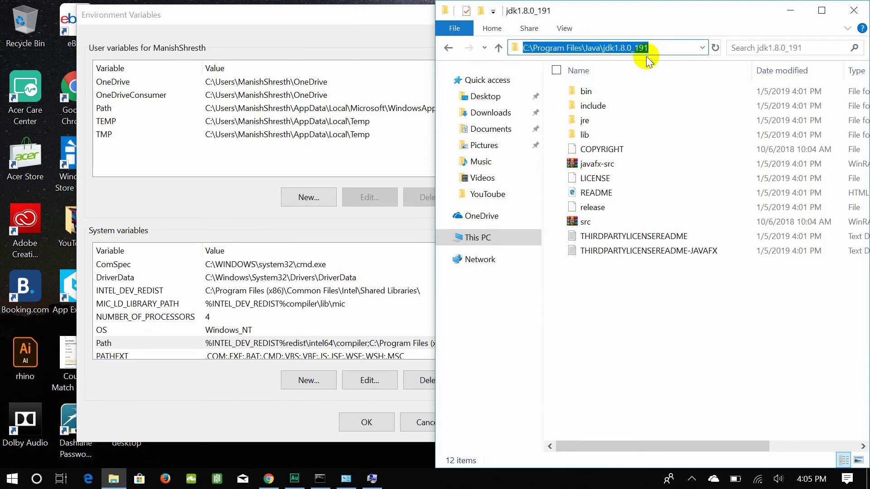
right_click(558, 48)
click(471, 87)
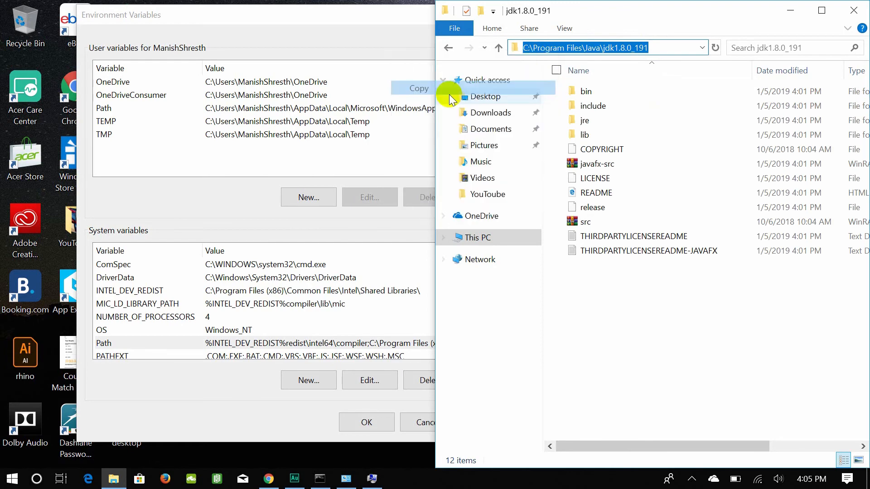
Create a new user variable JAVA_HOME with the value C:\Program Files\Java\jdk1.8.0_191.
click(211, 172)
drag(287, 13, 402, 24)
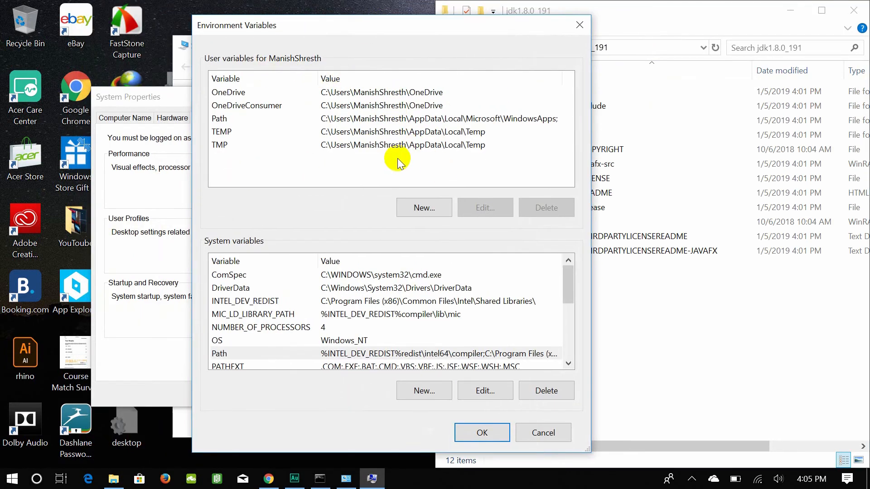
click(433, 207)
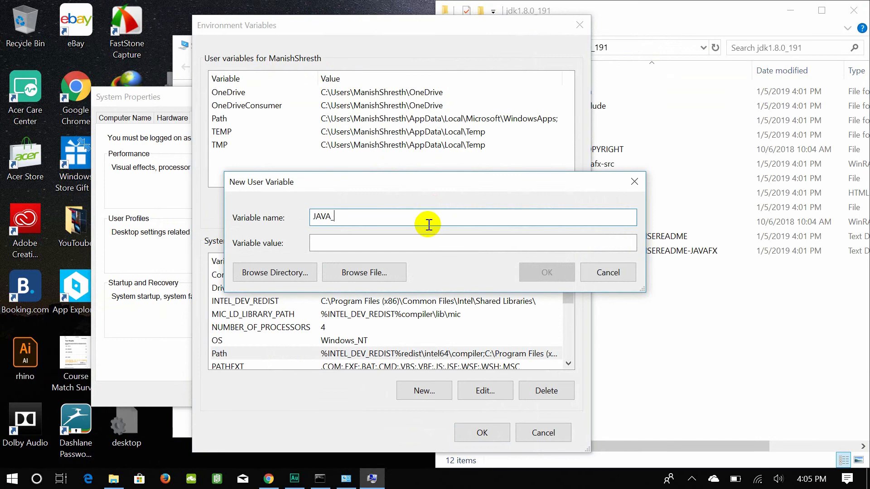
click(354, 239)
key(ctrl+v)
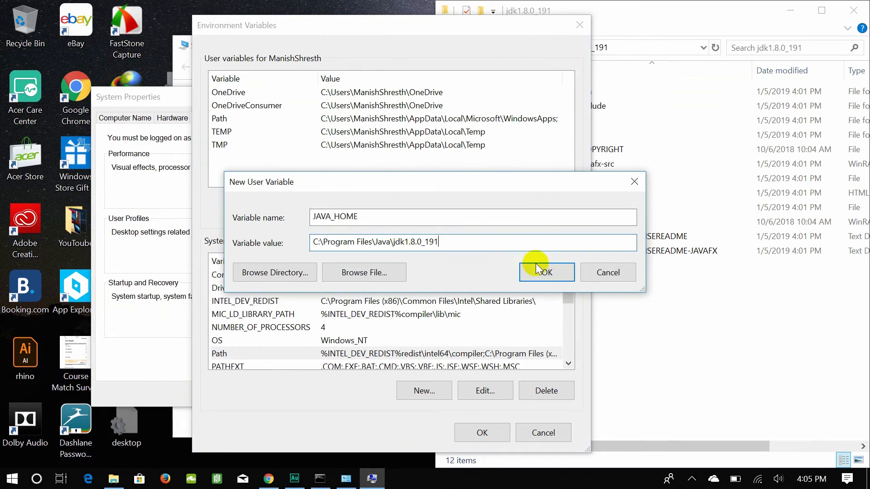
click(542, 274)
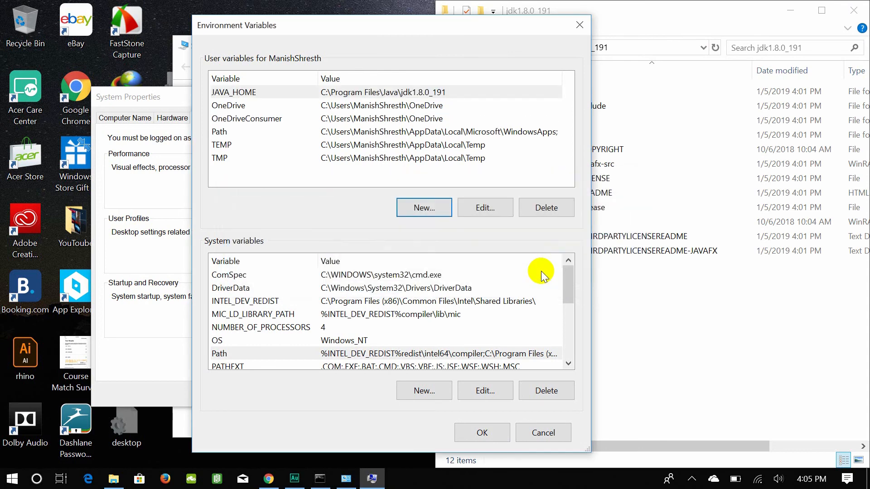
Apply the environment variable changes and close the system properties and the System window.
click(482, 434)
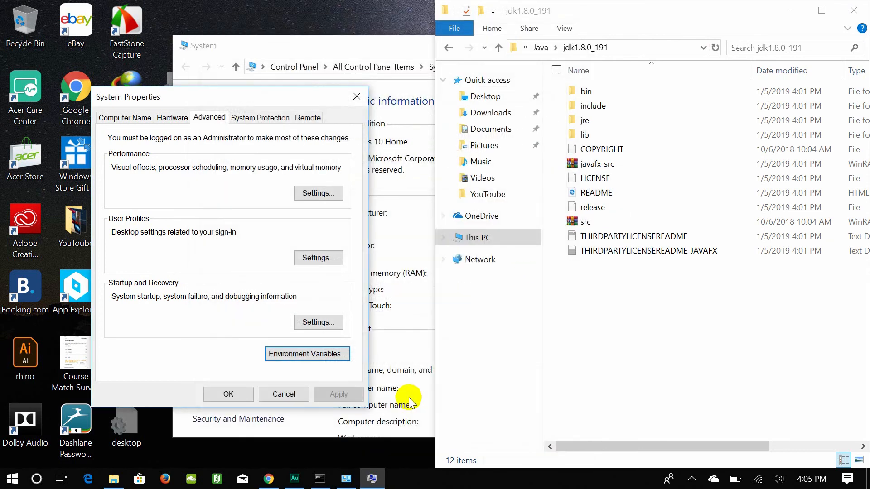
click(228, 394)
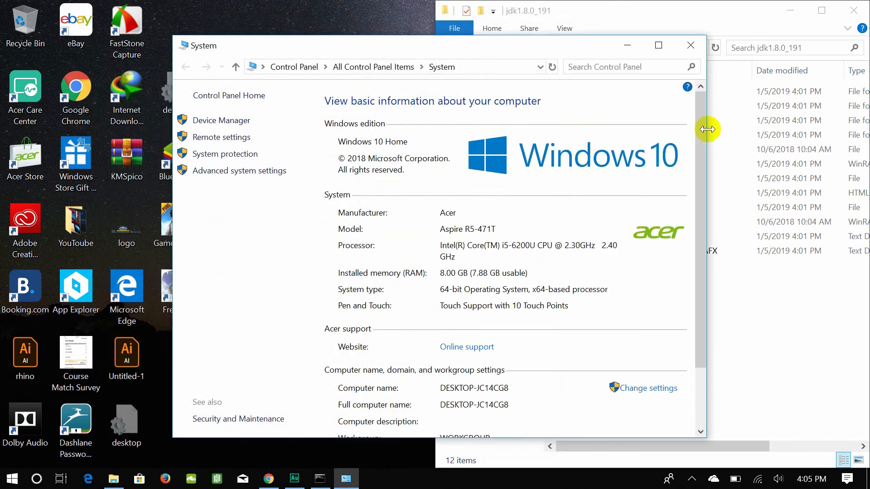
click(688, 44)
Switch to the Command Prompt and run javac to test the compiler.
click(320, 479)
text(vac)
key(Return)
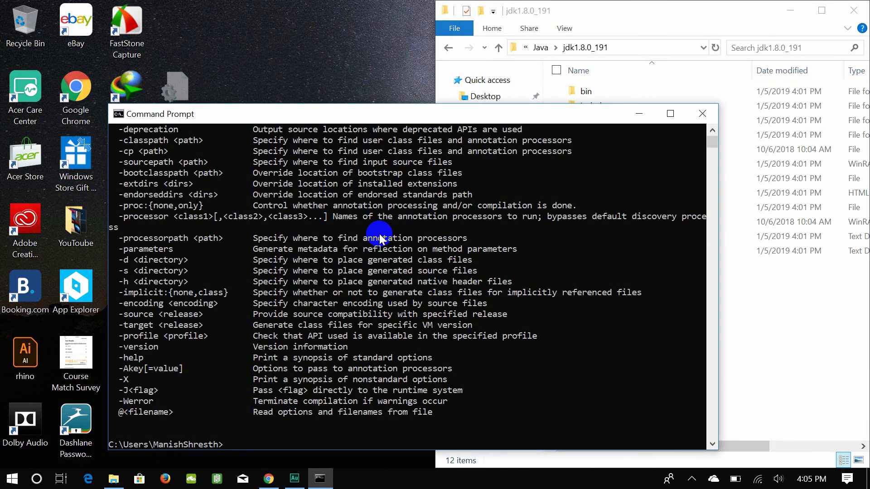